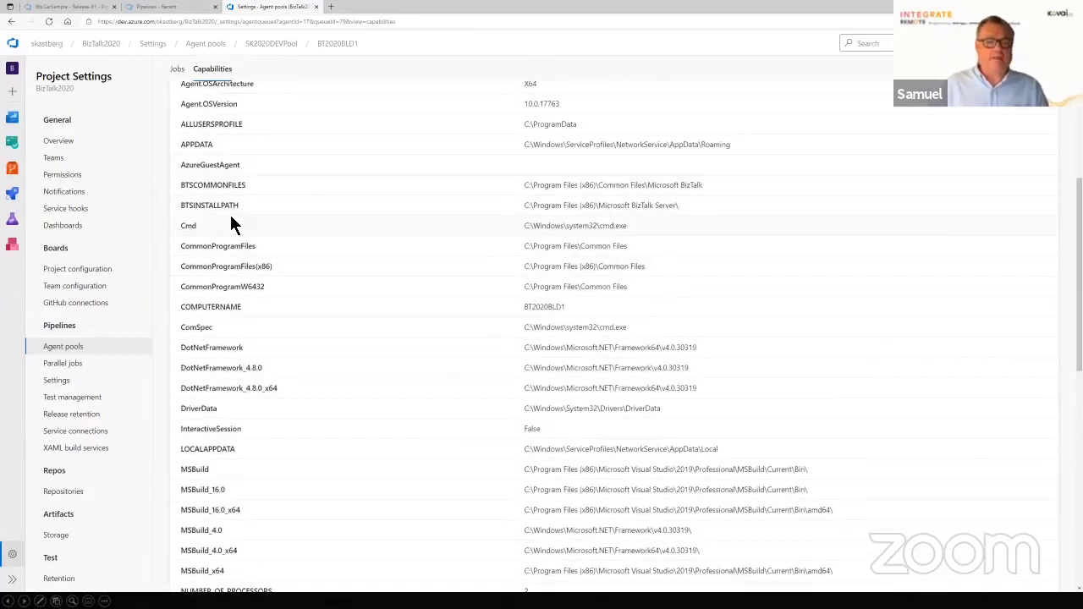
Highlight the BTSINSTALLPATH capability of the build agent, and switch to the Artifacts library slide in the PowerPoint presentation.
{"action": "double_click", "coordinate": [229, 210]}
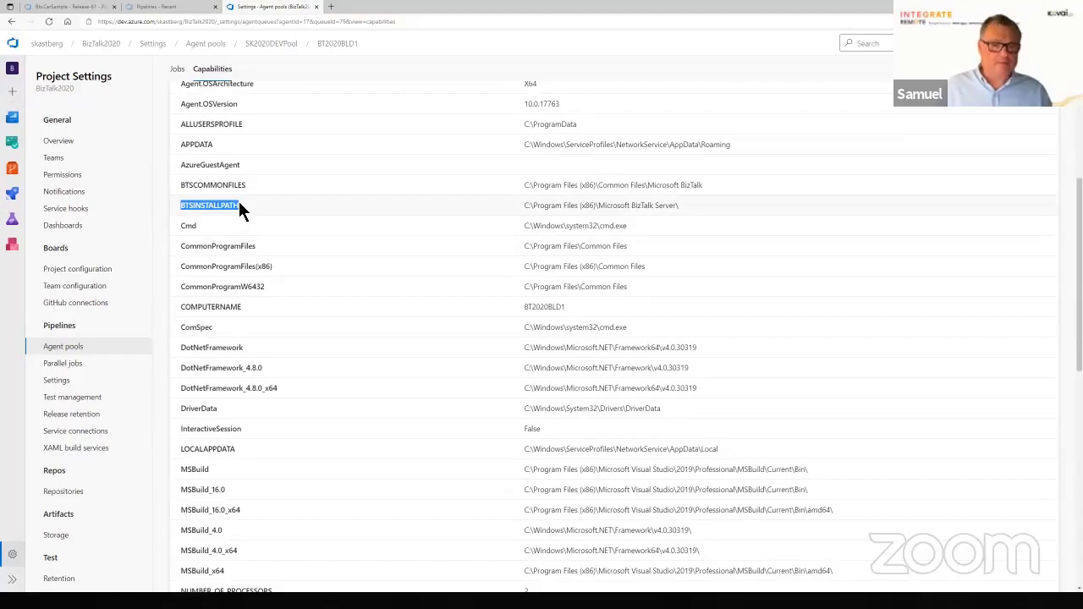
{"action": "key", "text": "alt+Tab"}
{"action": "key", "text": "Right"}
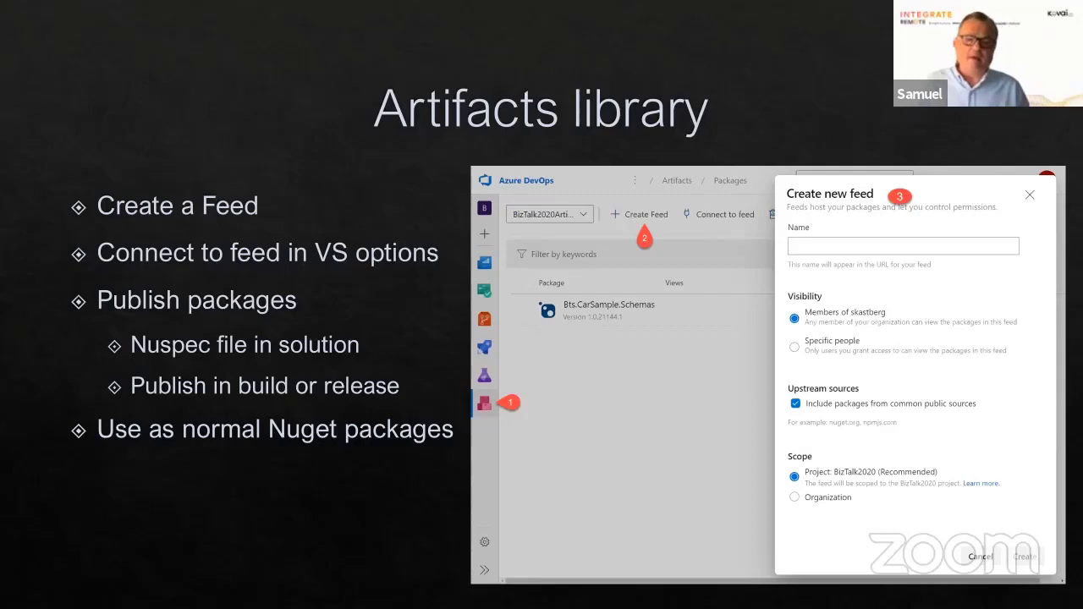
Switch back to Azure DevOps, open the BizTalk2020 project's Artifacts, and view the new feed form without creating a feed.
{"action": "key", "text": "alt+Tab"}
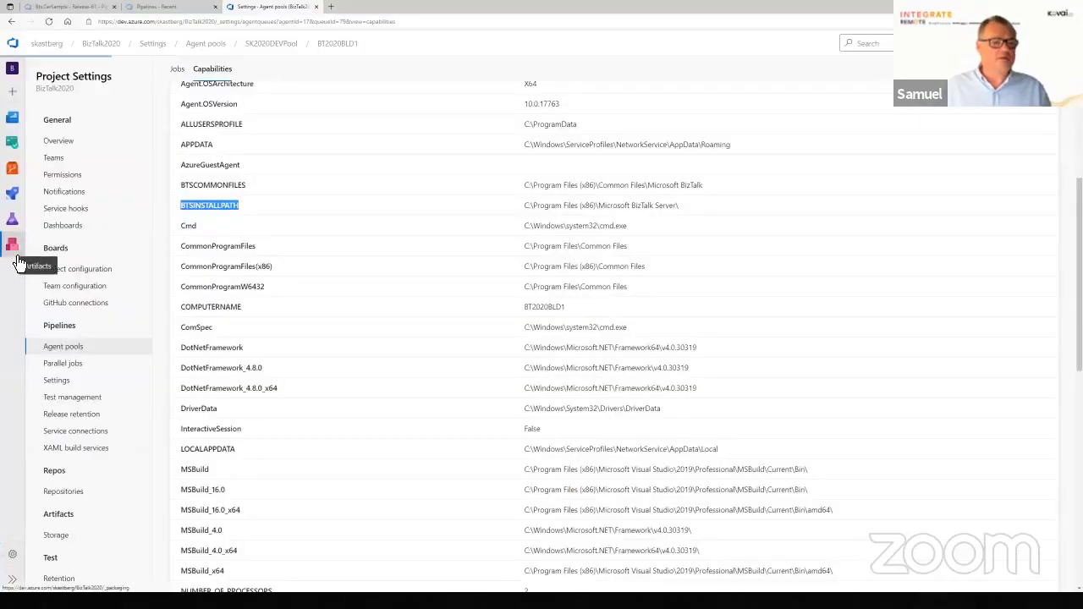
{"action": "left_click", "coordinate": [17, 257]}
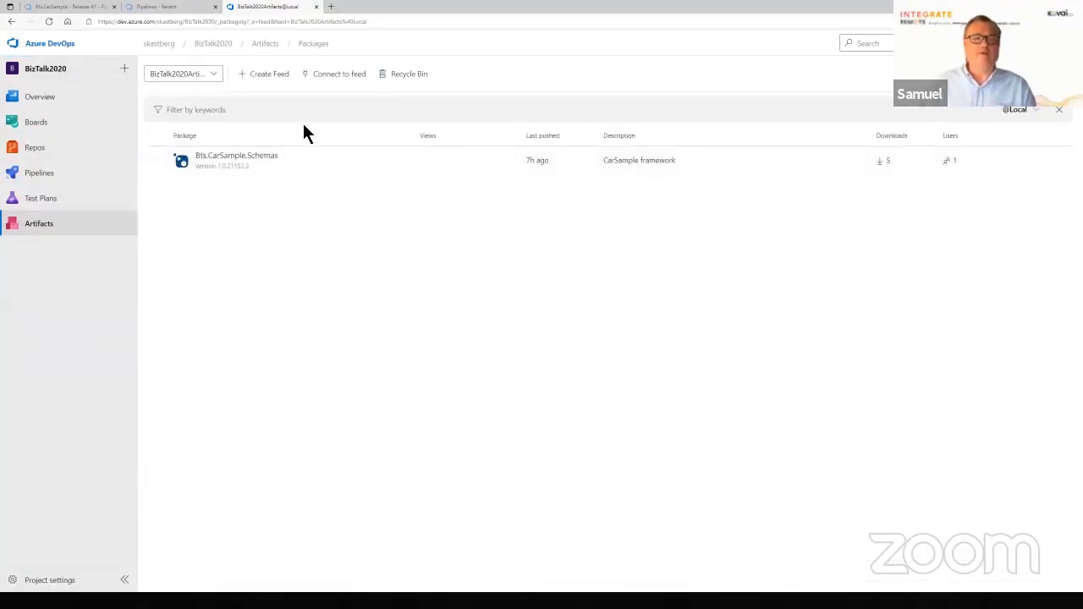
{"action": "left_click", "coordinate": [284, 81]}
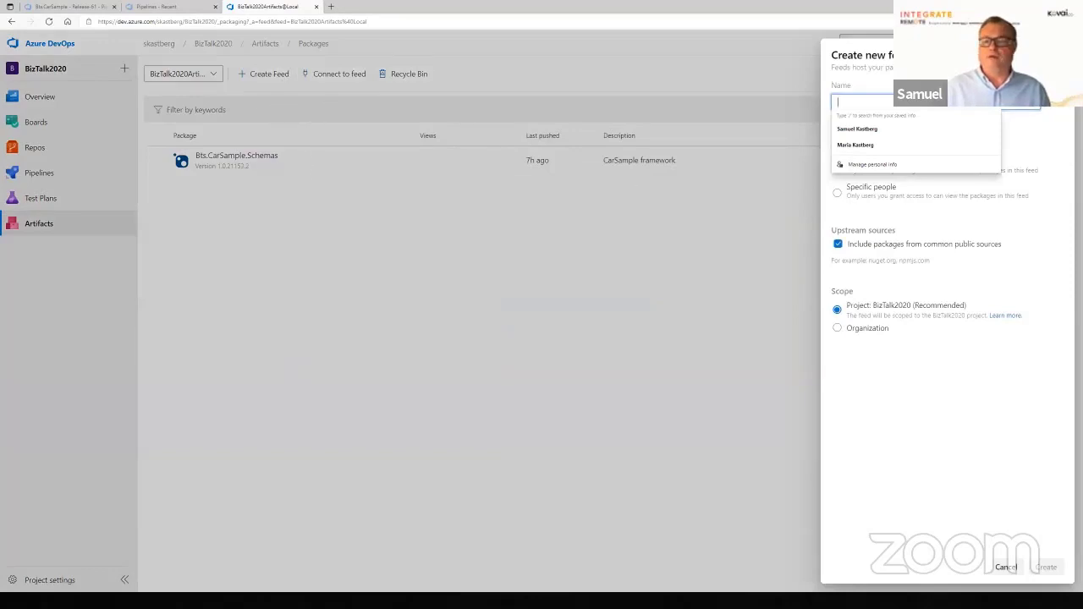
{"action": "key", "text": "Escape"}
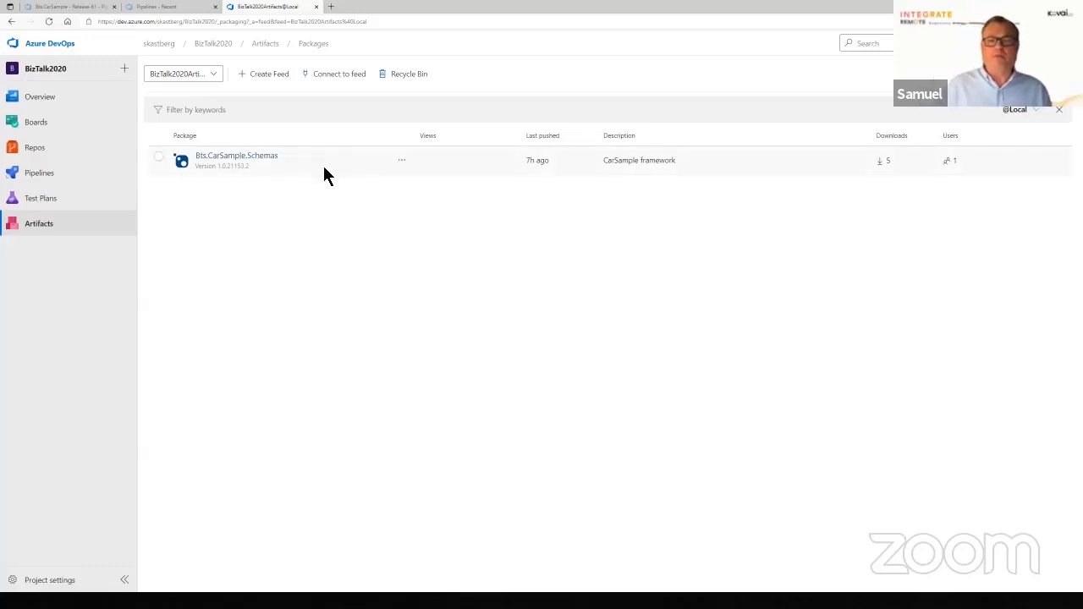
Show the Visual Studio instructions for connecting to the BizTalk2020Artifacts@Local feed.
{"action": "left_click", "coordinate": [341, 78]}
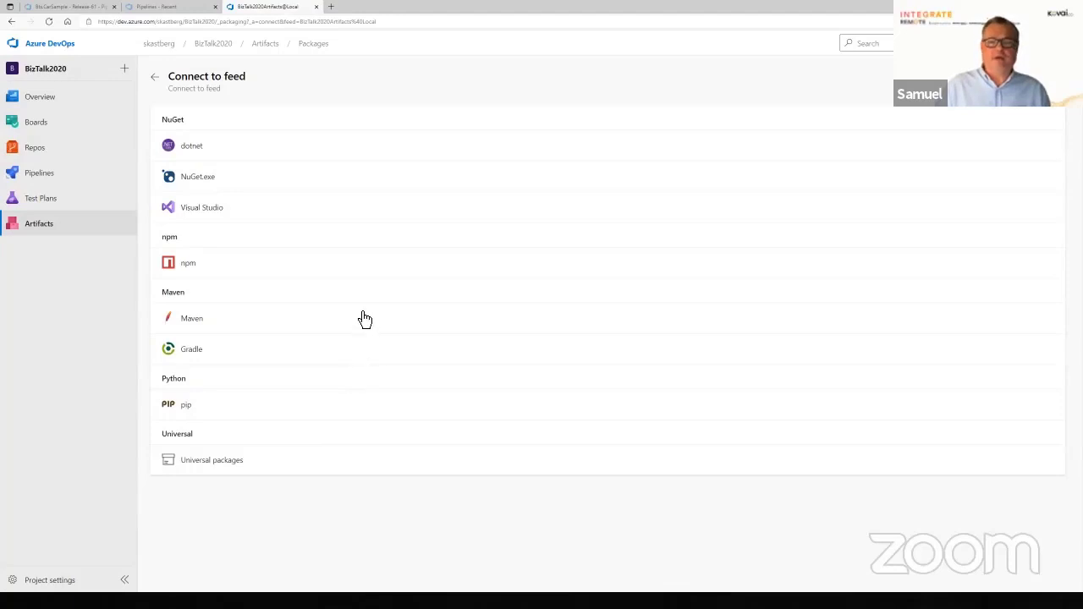
{"action": "left_click", "coordinate": [348, 219]}
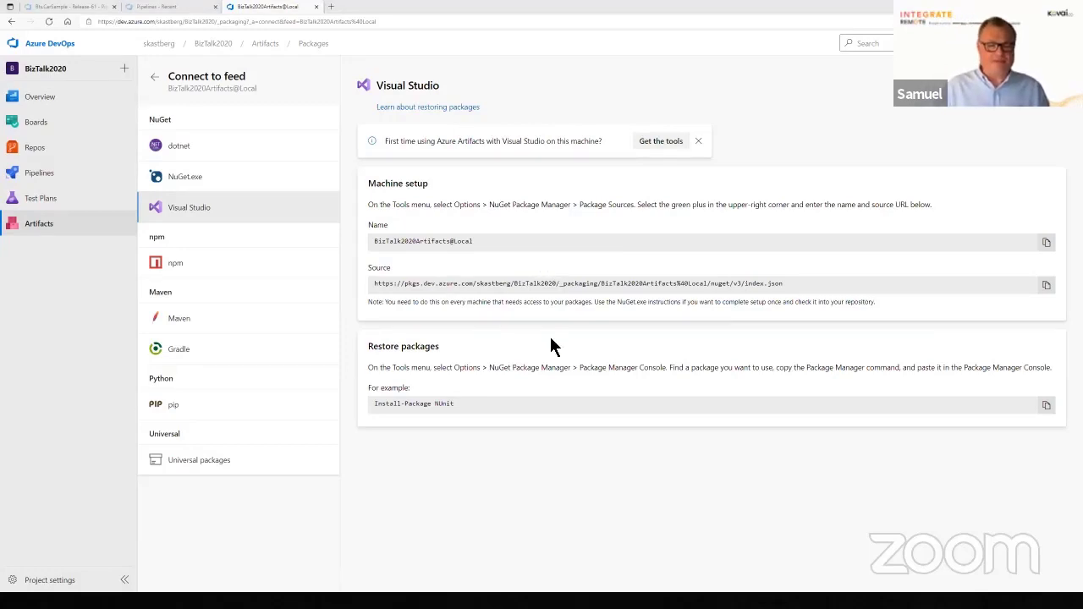
Switch to the development machine's remote desktop and bring up the Visual Studio window with BizTalk Server Project1.
{"action": "key", "text": "super"}
{"action": "mouse_move", "coordinate": [446, 599]}
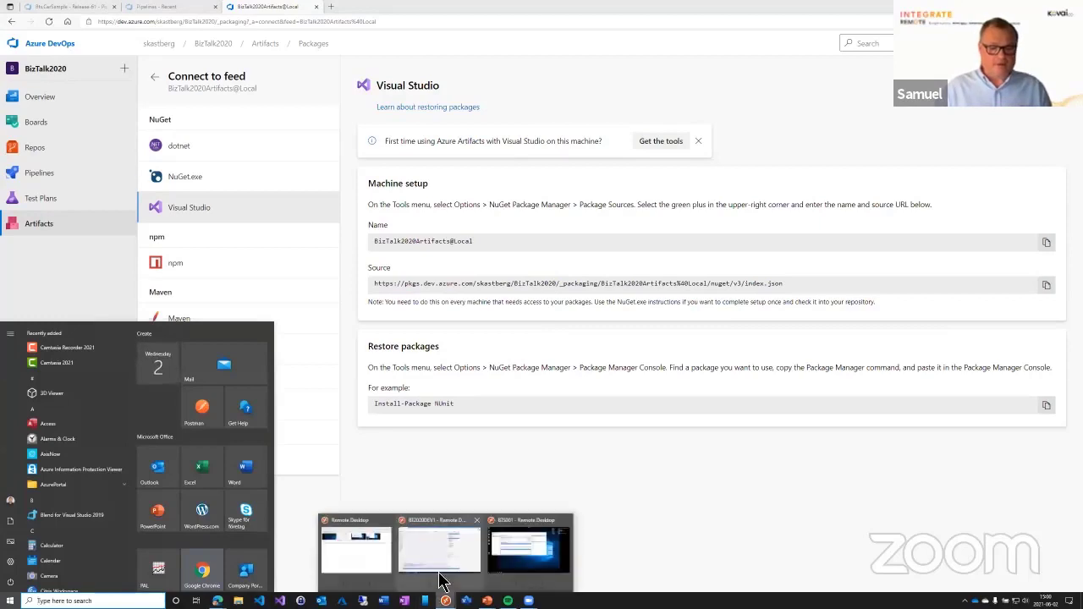
{"action": "left_click", "coordinate": [443, 560]}
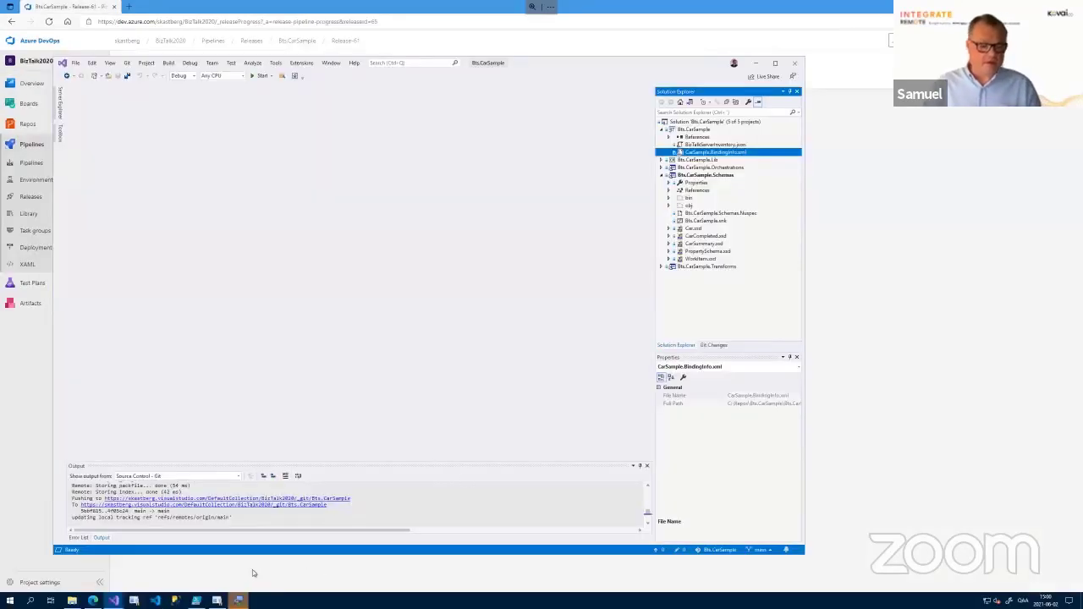
{"action": "left_click", "coordinate": [116, 600]}
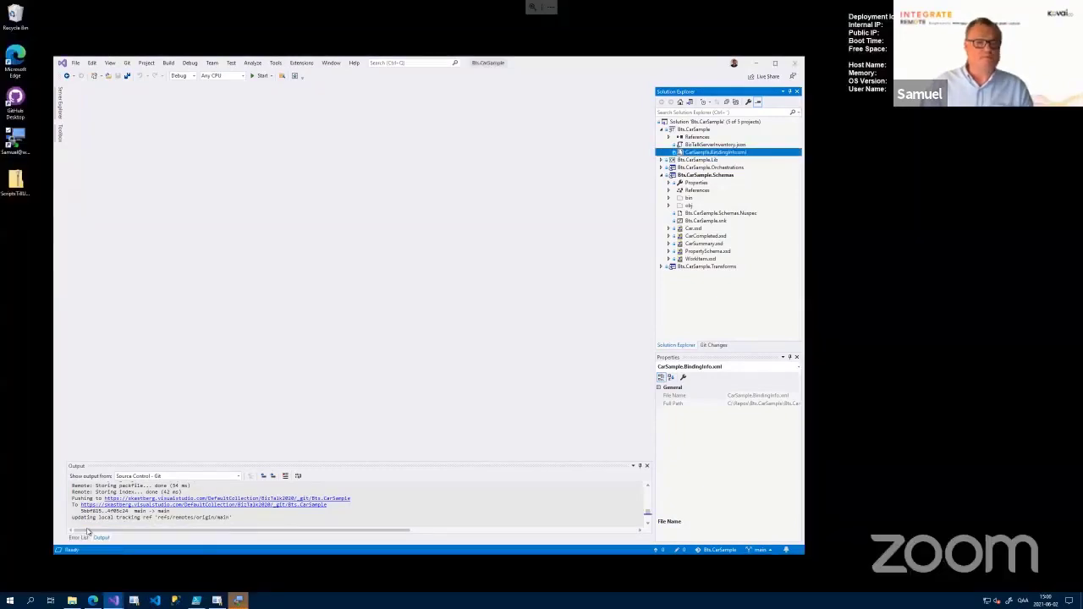
{"action": "left_click", "coordinate": [89, 535]}
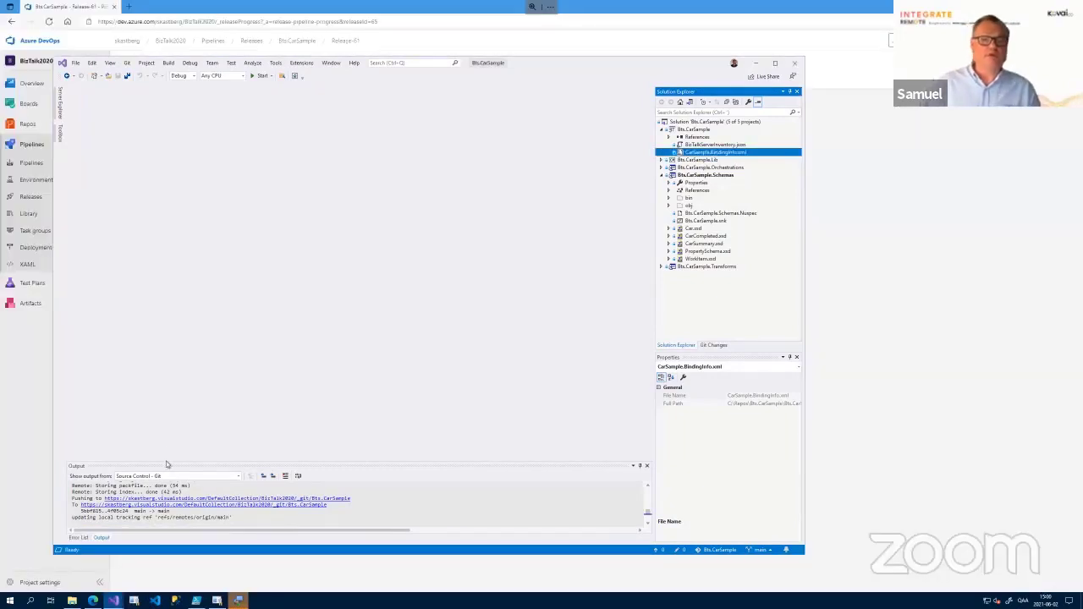
{"action": "left_click", "coordinate": [112, 602]}
{"action": "left_click", "coordinate": [153, 564]}
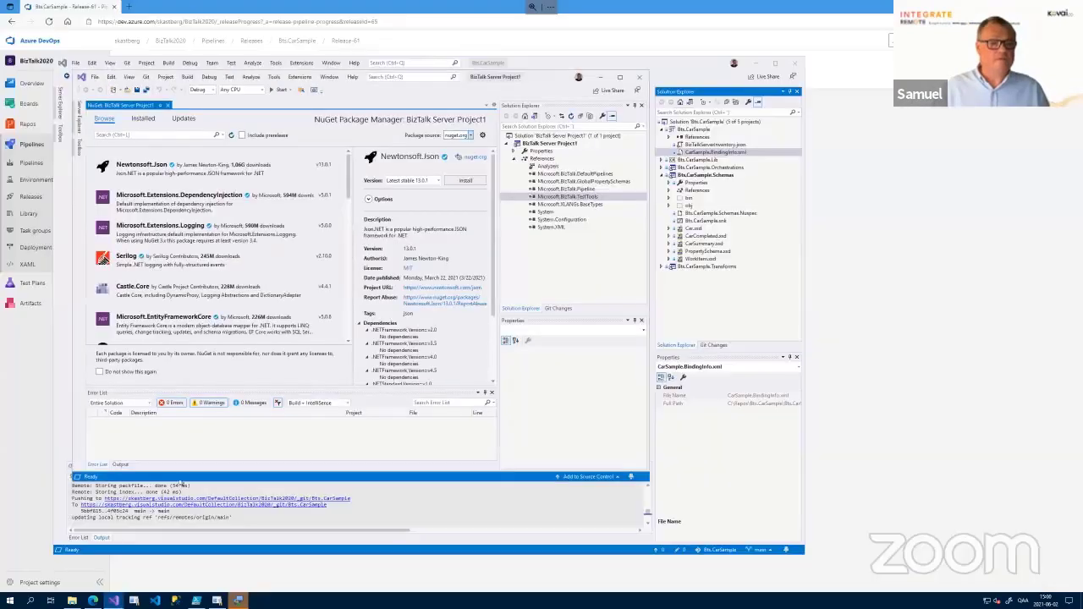
Try adding a NuGet package source with the BizTalk2020Artifacts@Local feed's index.json URL in the Visual Studio options, without saving it.
{"action": "left_click", "coordinate": [274, 77]}
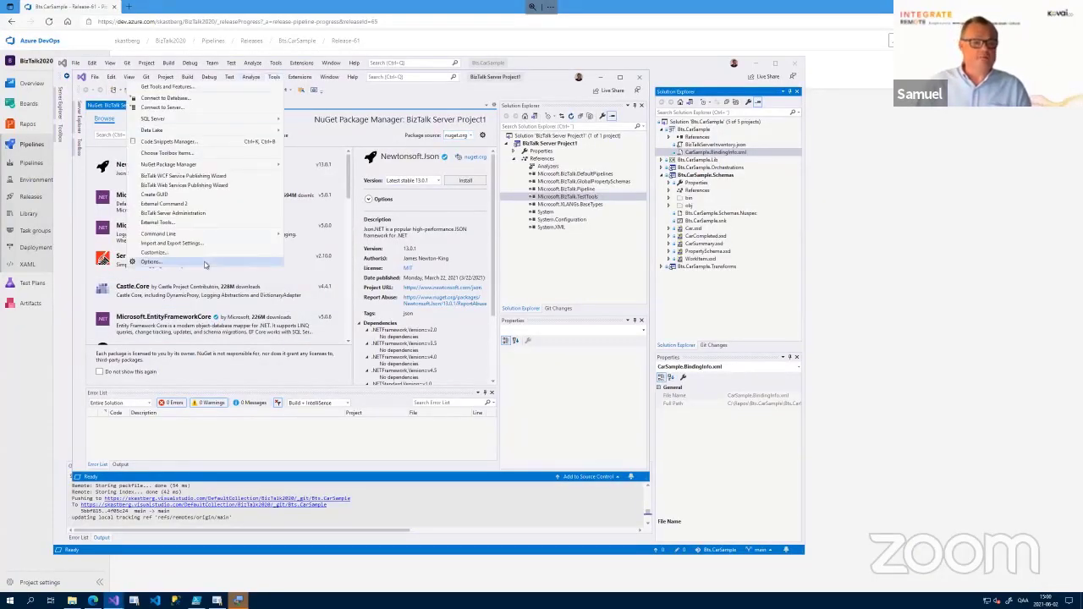
{"action": "left_click", "coordinate": [204, 264]}
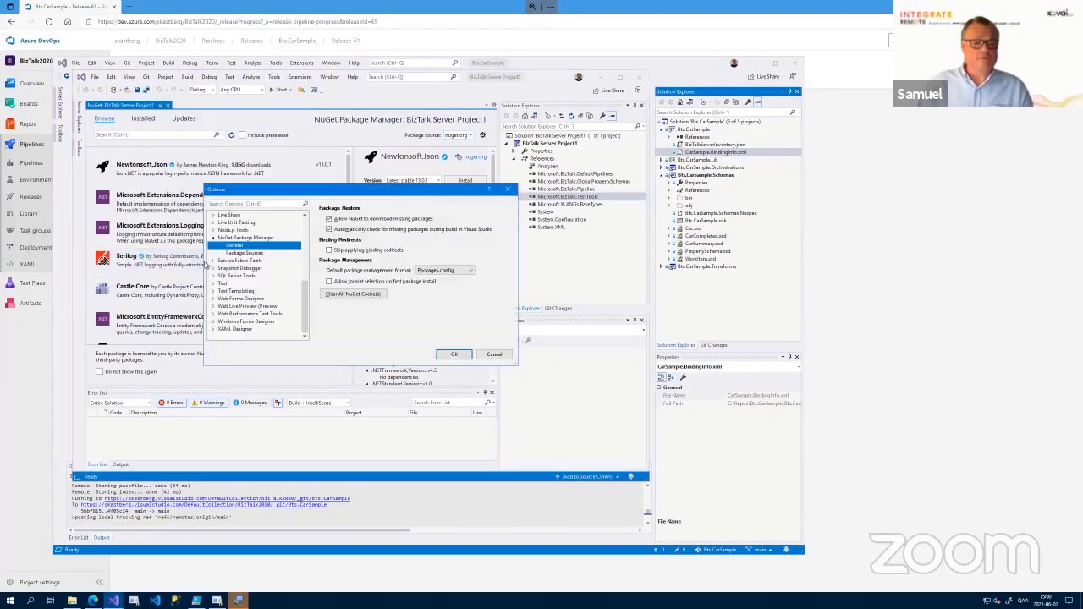
{"action": "left_click", "coordinate": [254, 255]}
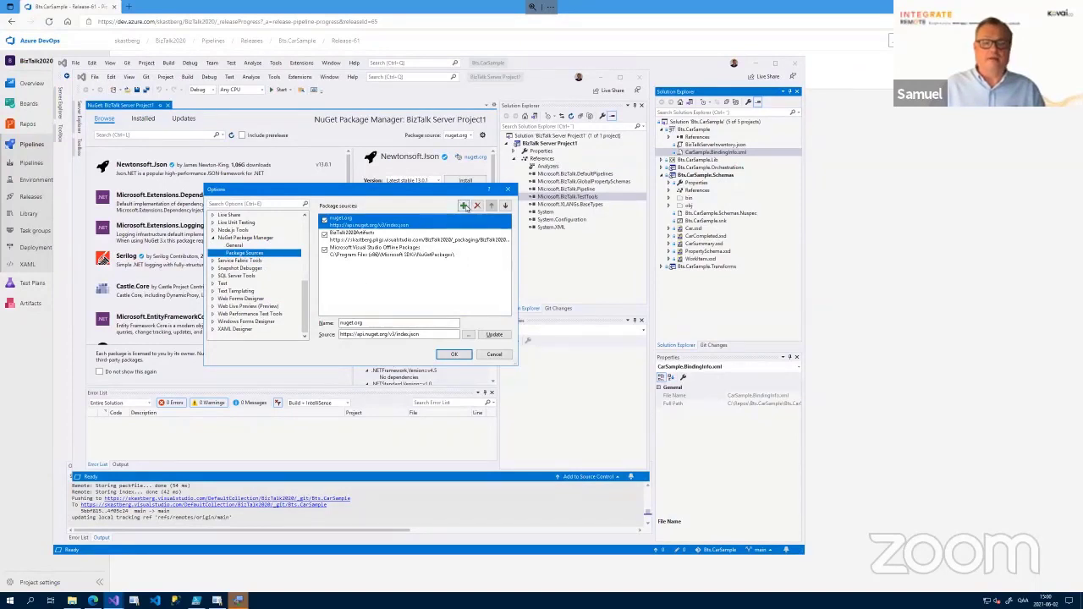
{"action": "left_click", "coordinate": [465, 206]}
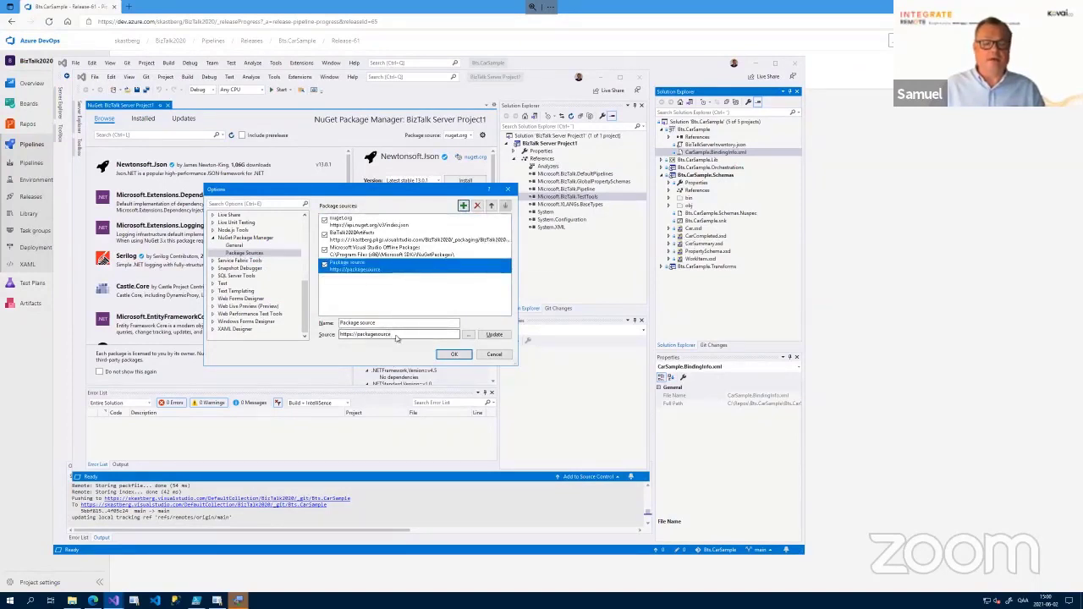
{"action": "left_click_drag", "start_coordinate": [392, 336], "coordinate": [311, 340]}
{"action": "key", "text": "ctrl+v"}
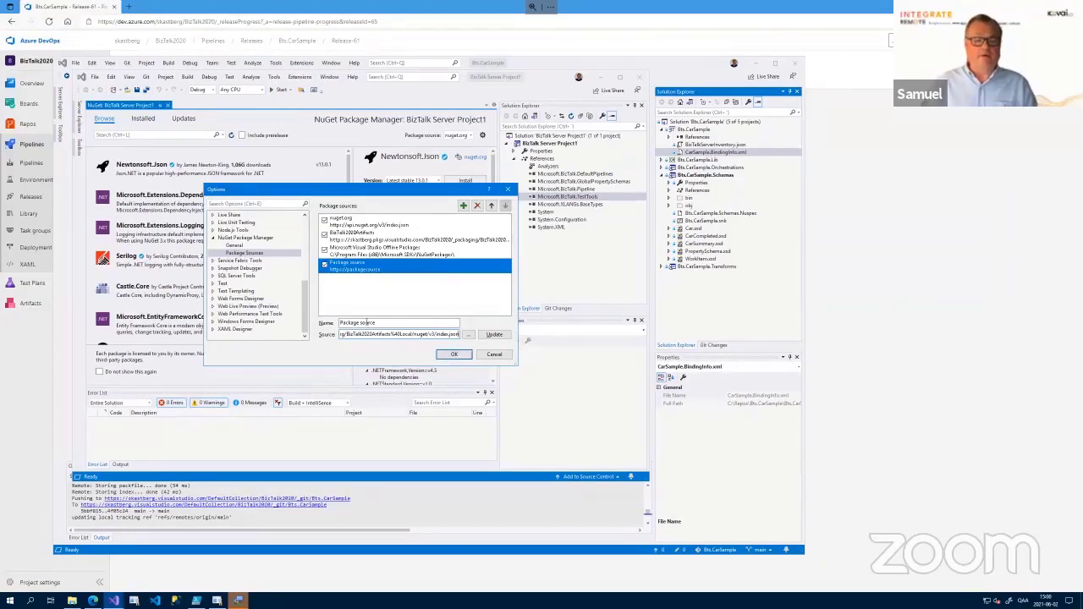
{"action": "left_click", "coordinate": [493, 355]}
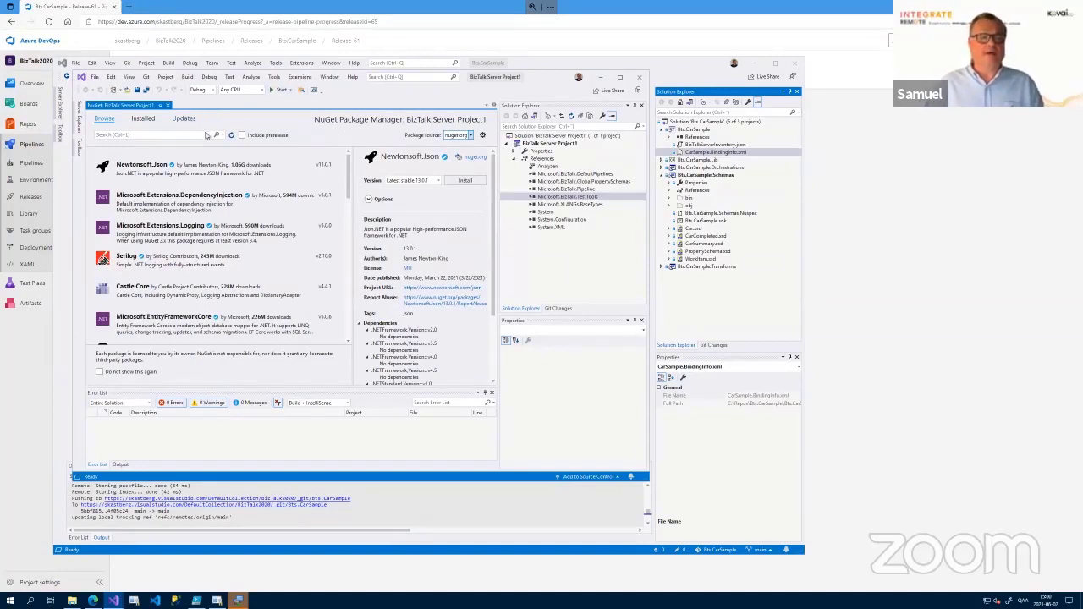
Install the latest stable Bts.CarSample.Schemas package, version 1.0.21153.2, from the BizTalk2020Artifacts source into BizTalk Server Project1.
{"action": "left_click", "coordinate": [459, 137]}
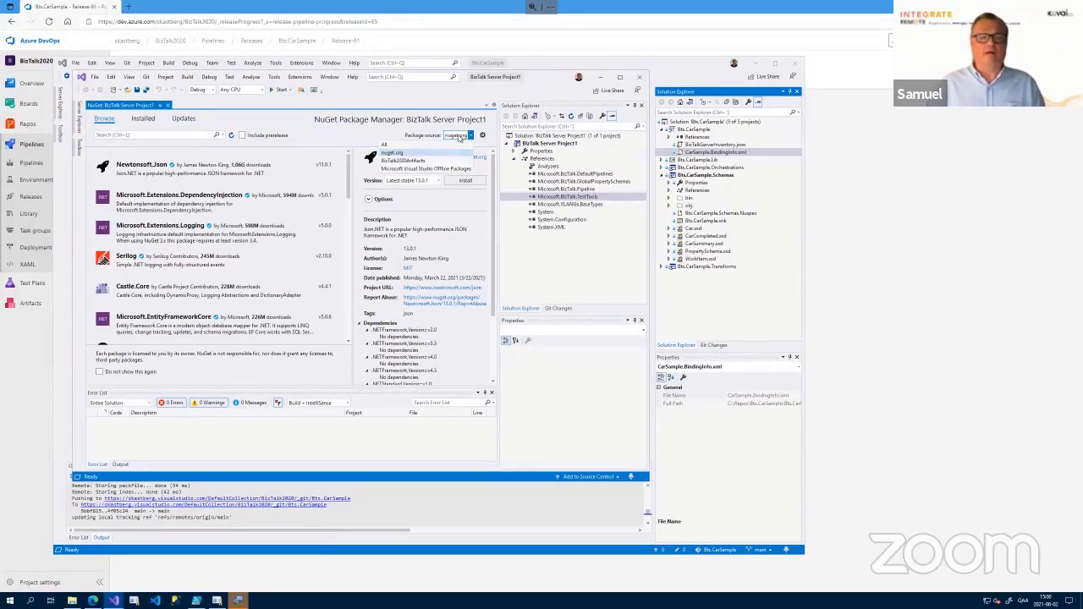
{"action": "left_click", "coordinate": [423, 160]}
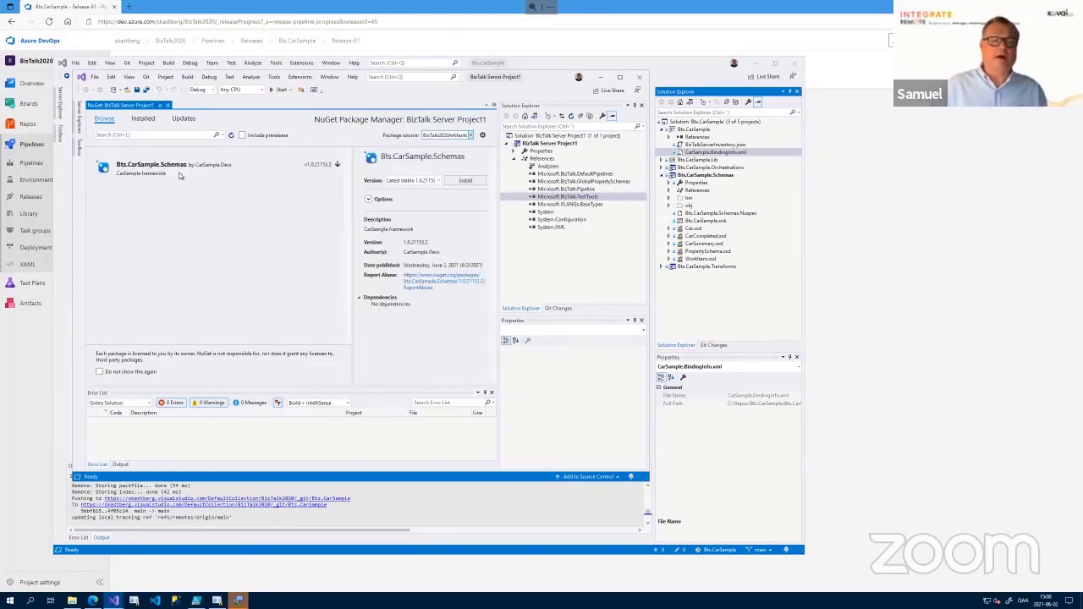
{"action": "left_click", "coordinate": [180, 171]}
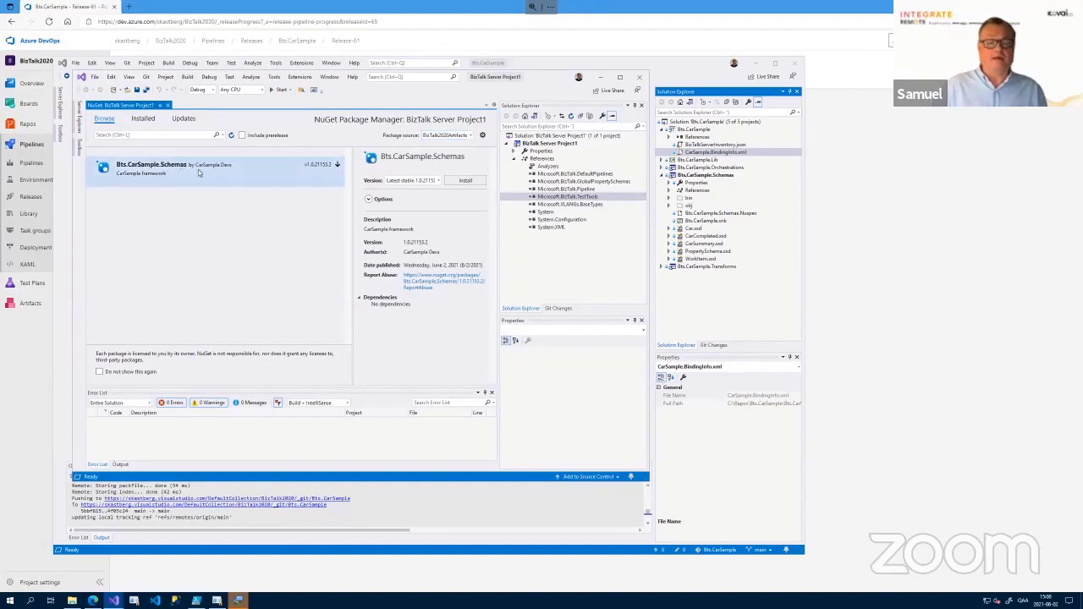
{"action": "left_click", "coordinate": [472, 181]}
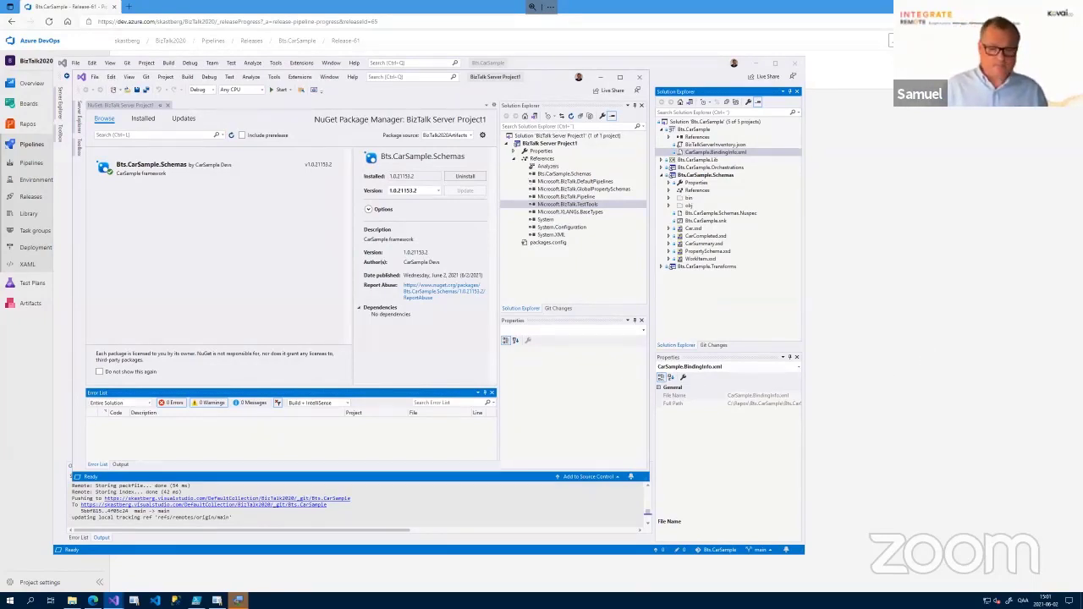
Switch to the PowerPoint presentation and advance to the BizTalk Application Project slide.
{"action": "mouse_move", "coordinate": [466, 603]}
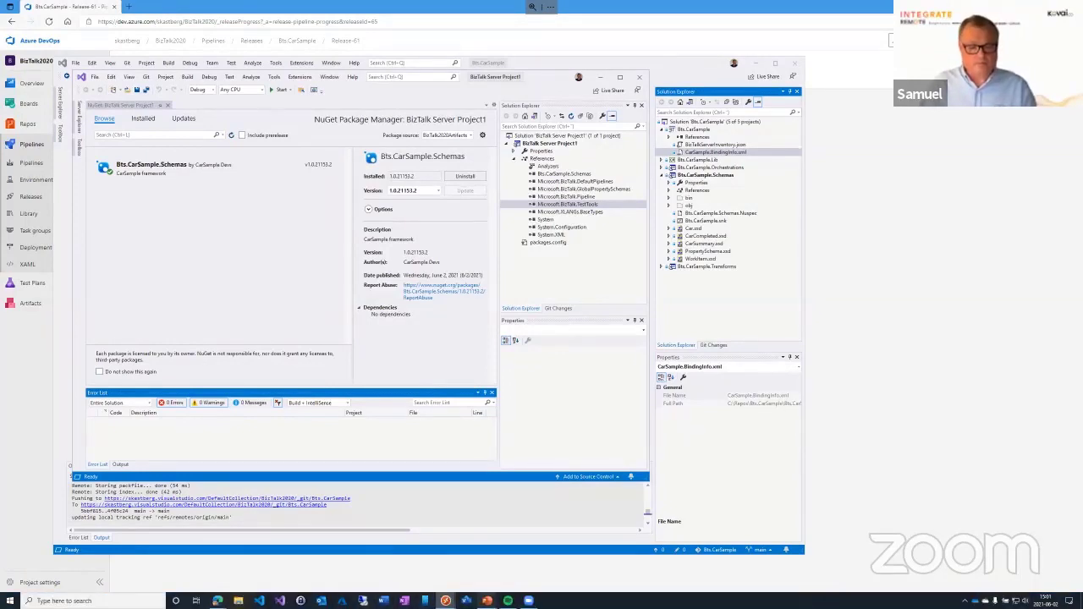
{"action": "left_click", "coordinate": [490, 563]}
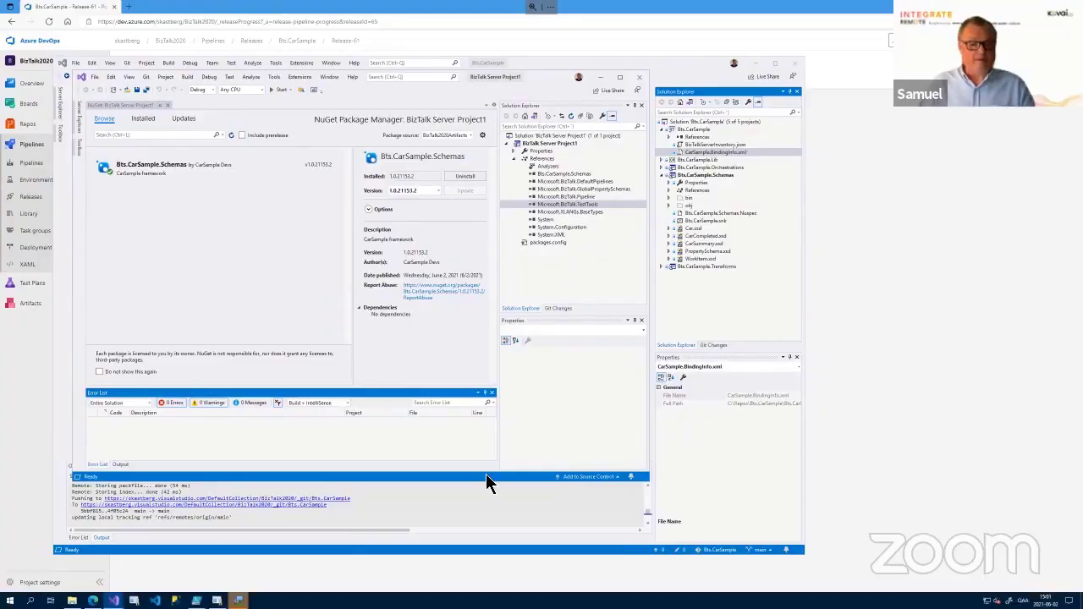
{"action": "key", "text": "Right"}
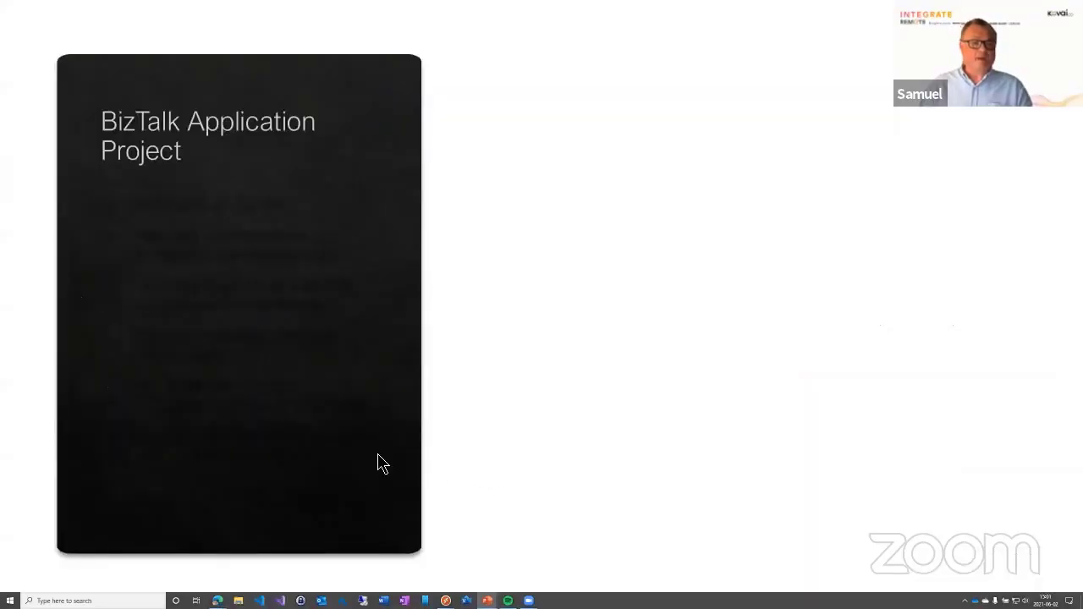
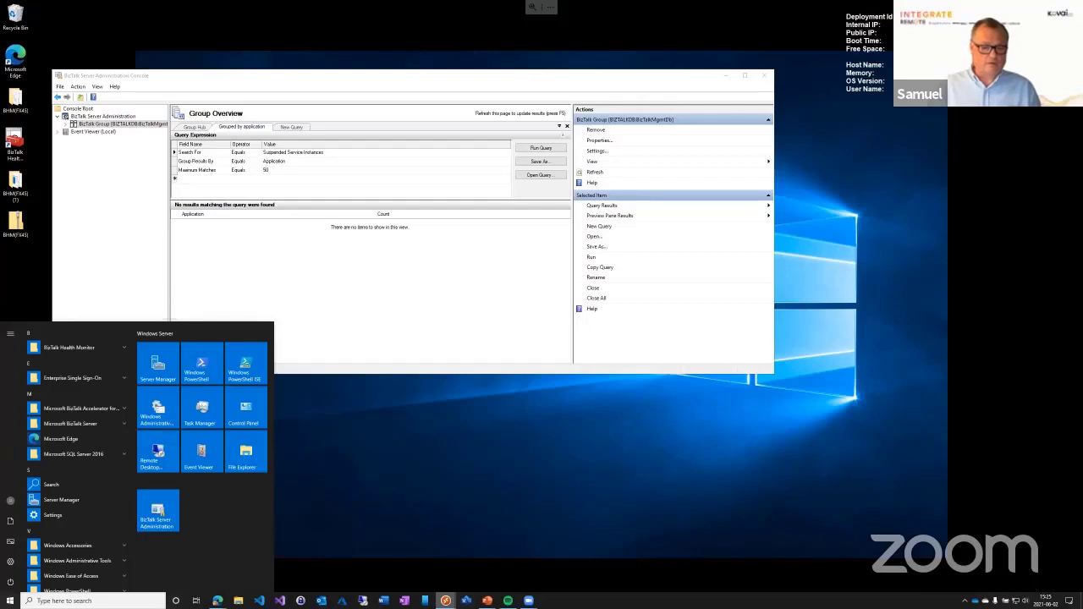
Switch to the Azure DevOps browser window and redeploy Release-61 of Bts.CarSample to the Test stage.
{"action": "mouse_move", "coordinate": [217, 601]}
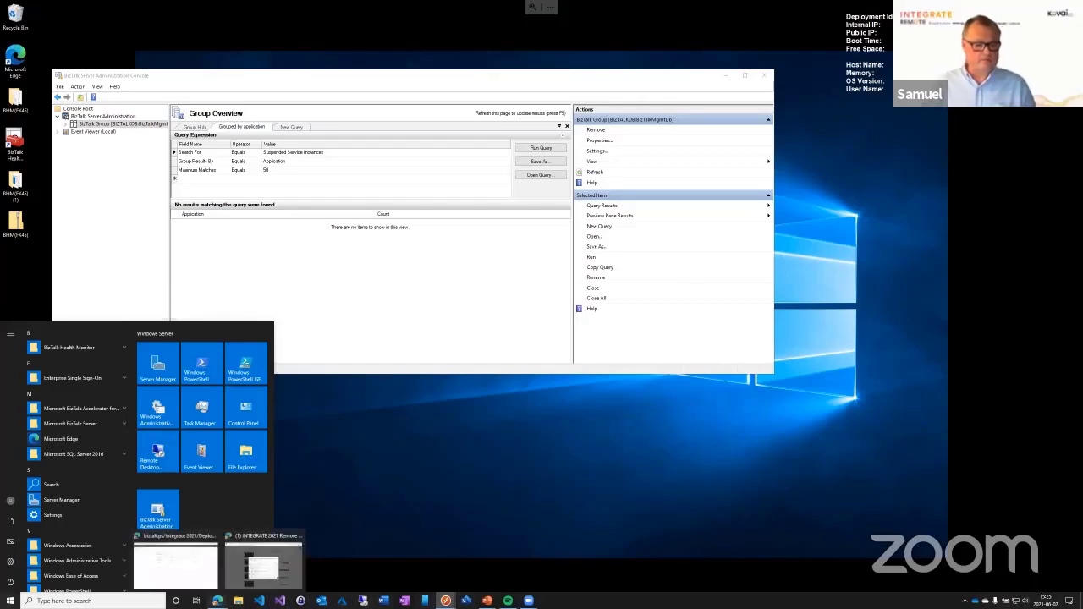
{"action": "left_click", "coordinate": [180, 570]}
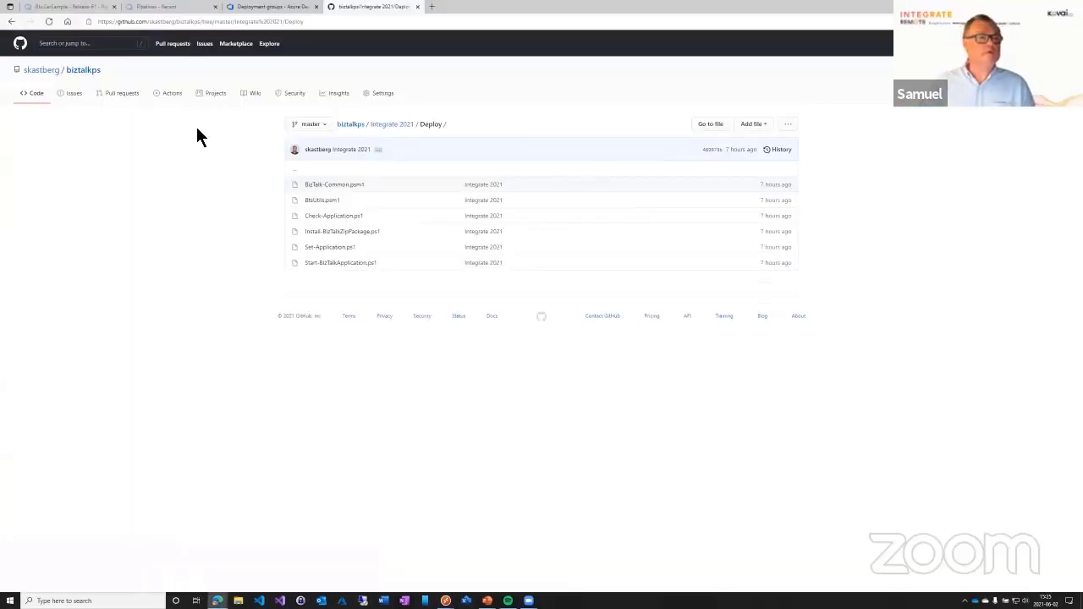
{"action": "left_click", "coordinate": [81, 7]}
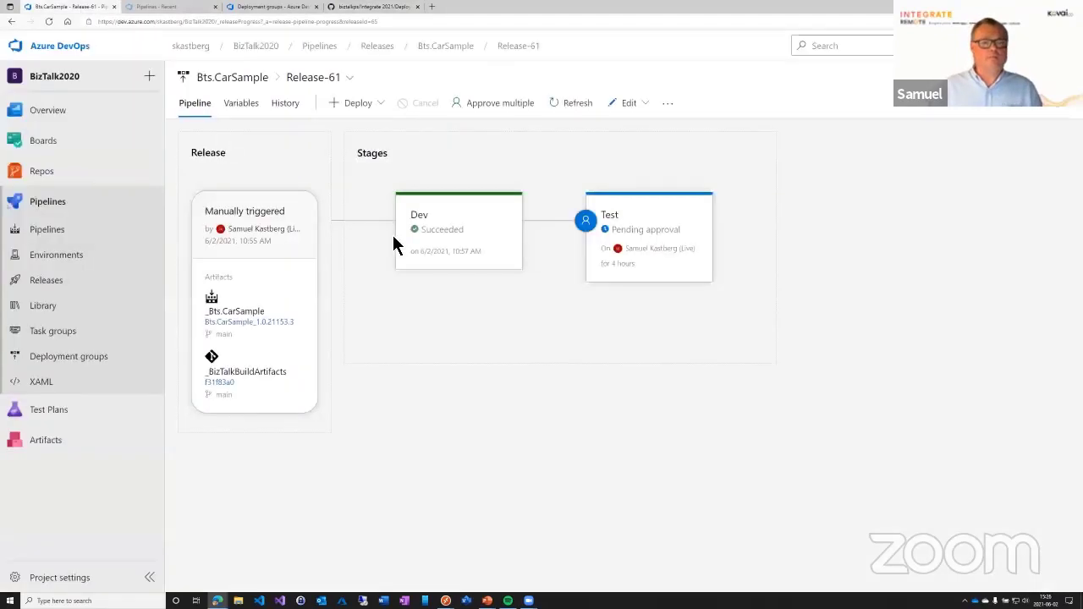
{"action": "mouse_move", "coordinate": [657, 242]}
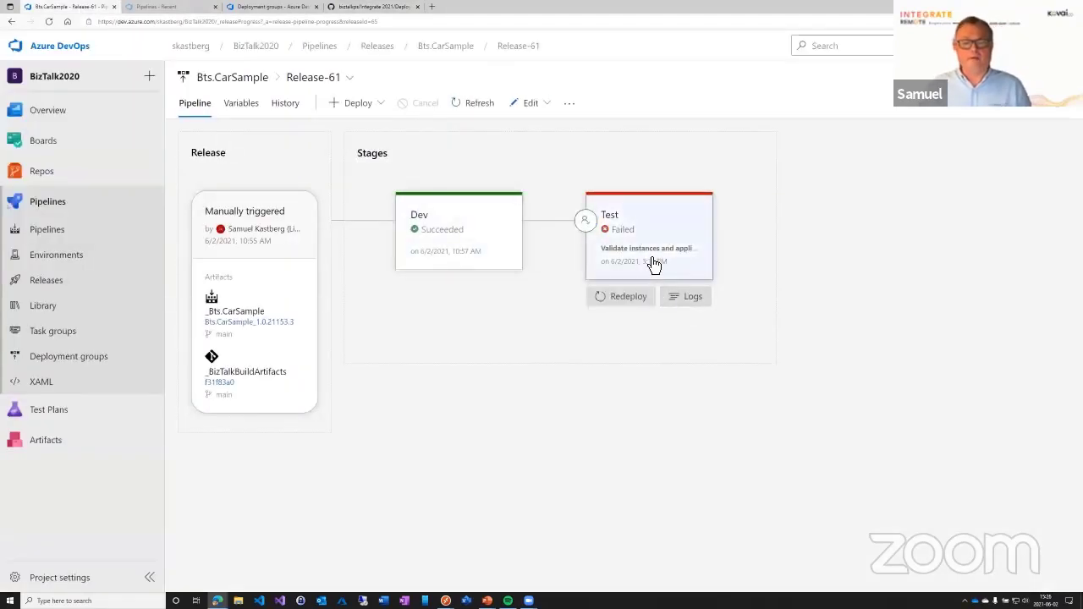
{"action": "left_click", "coordinate": [627, 296]}
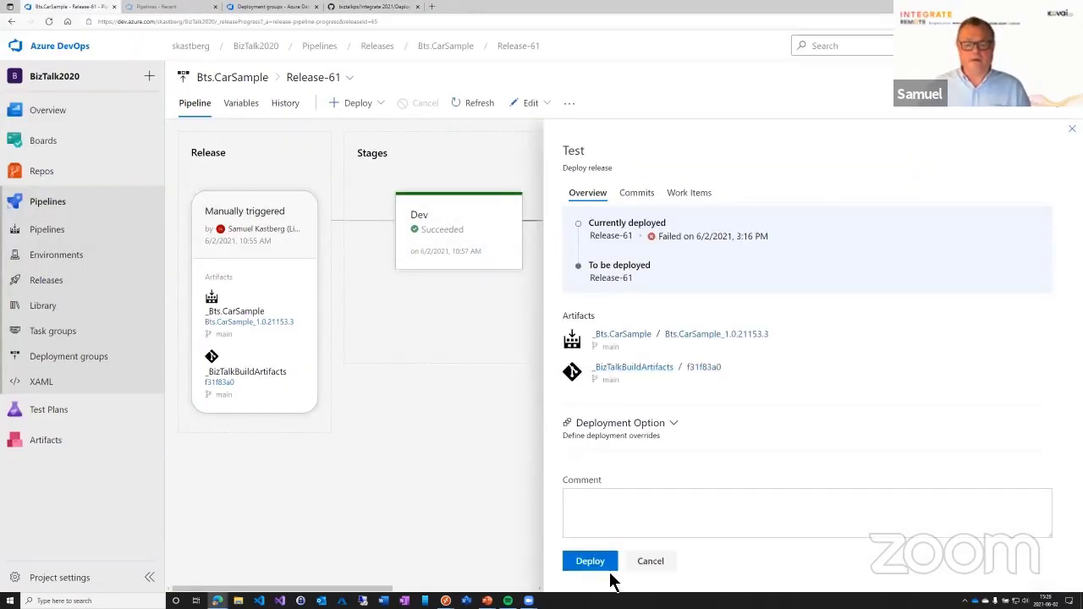
{"action": "left_click", "coordinate": [604, 569]}
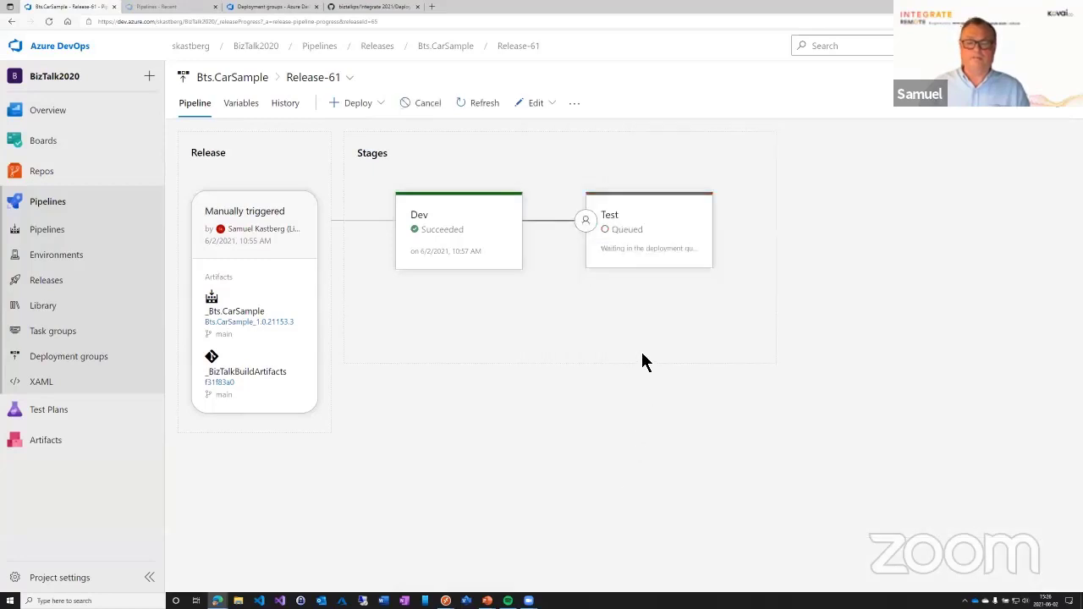
Open the summary of the Test stage's deployment in Release-61.
{"action": "mouse_move", "coordinate": [668, 275]}
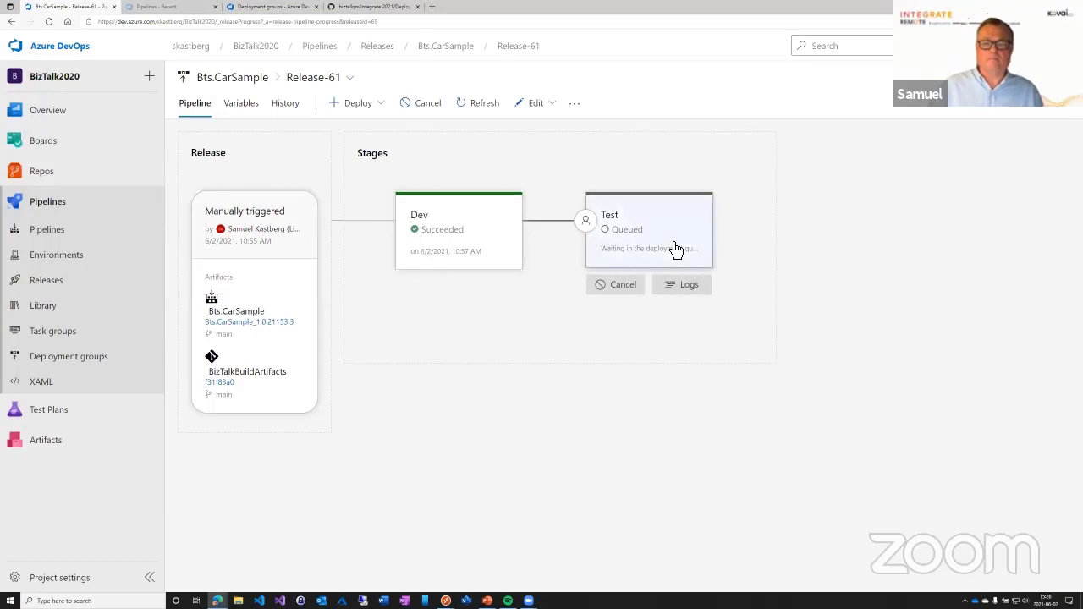
{"action": "left_click", "coordinate": [676, 250]}
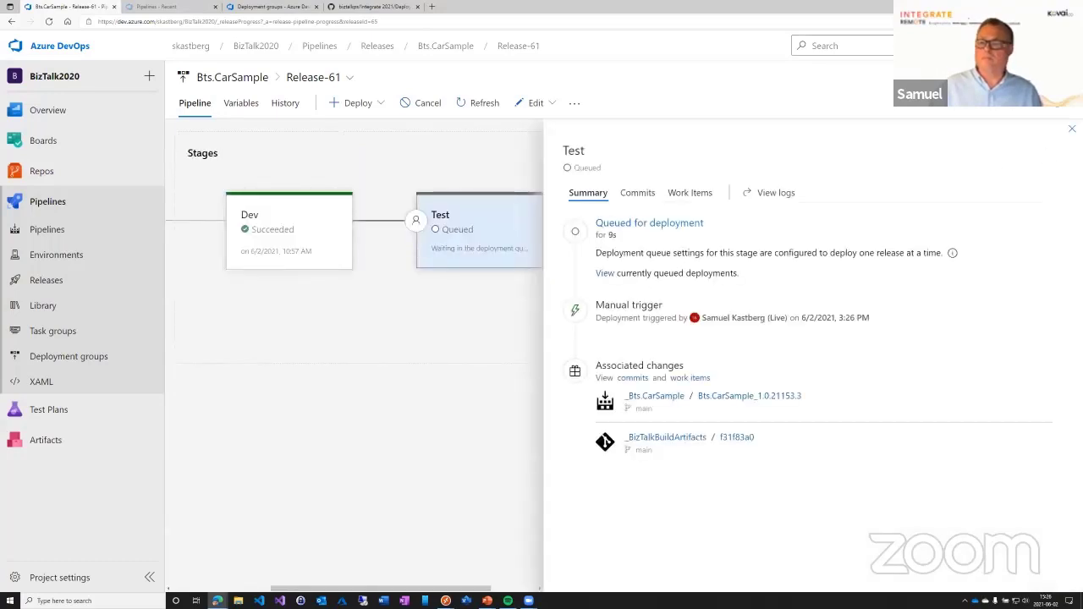
Close the Test stage's deployment summary and open the stage's deployment logs in Release-61.
{"action": "left_click", "coordinate": [1071, 127]}
{"action": "left_click", "coordinate": [660, 244]}
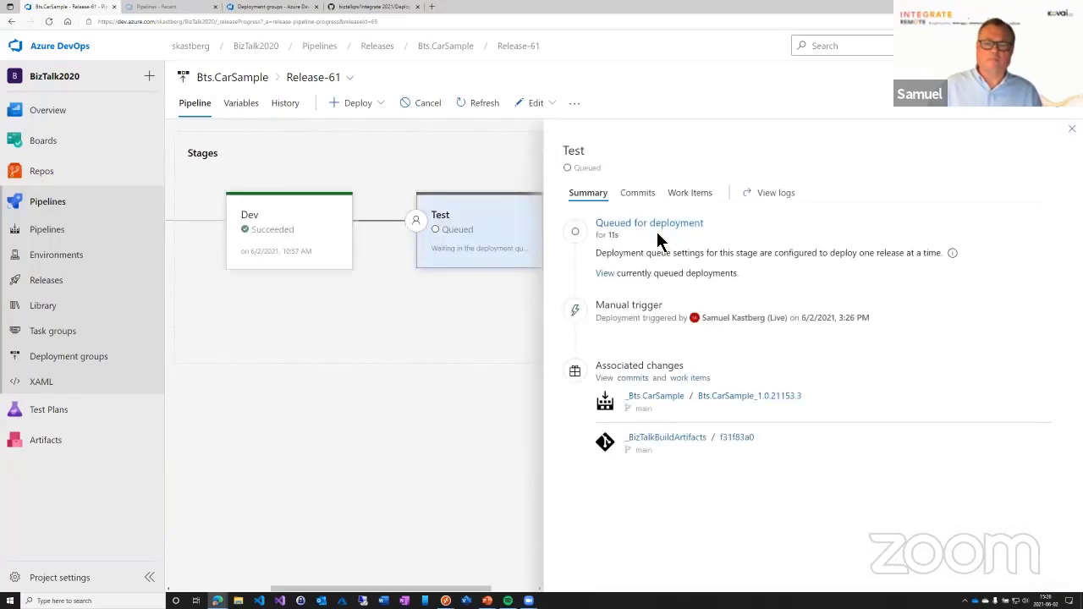
{"action": "key", "text": "Escape"}
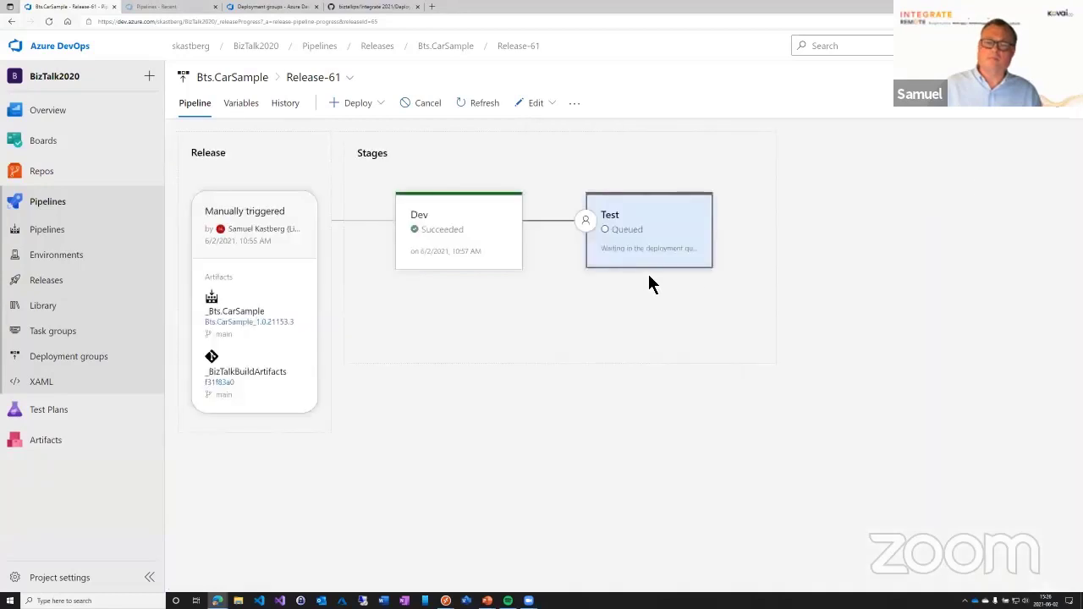
{"action": "left_click", "coordinate": [680, 287]}
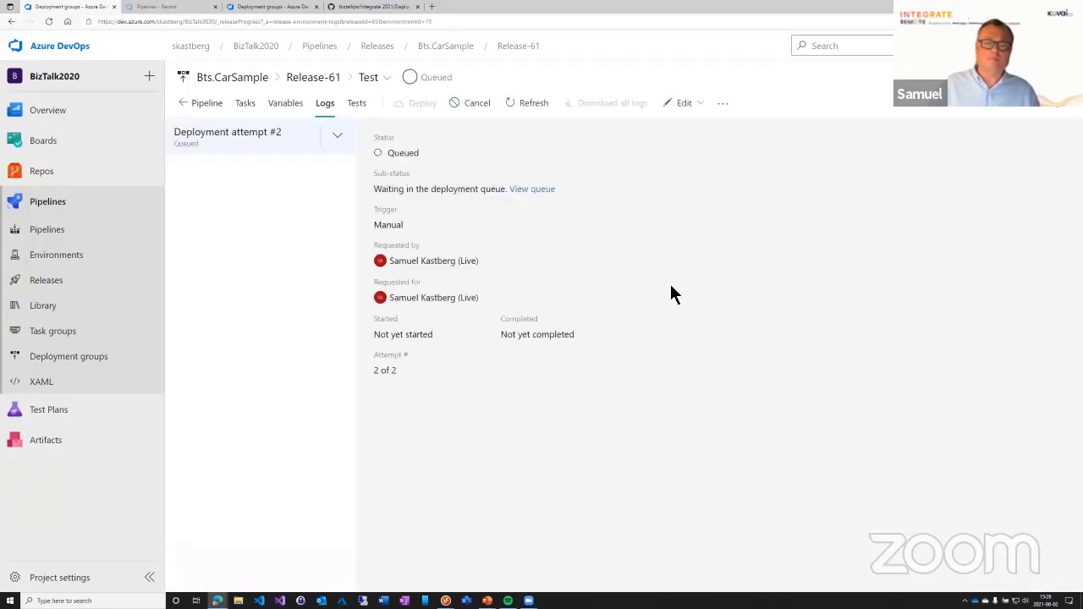
Refresh the Test stage's logs, approve its pending pre-deployment approval without a comment, and close the approval details.
{"action": "left_click", "coordinate": [540, 105]}
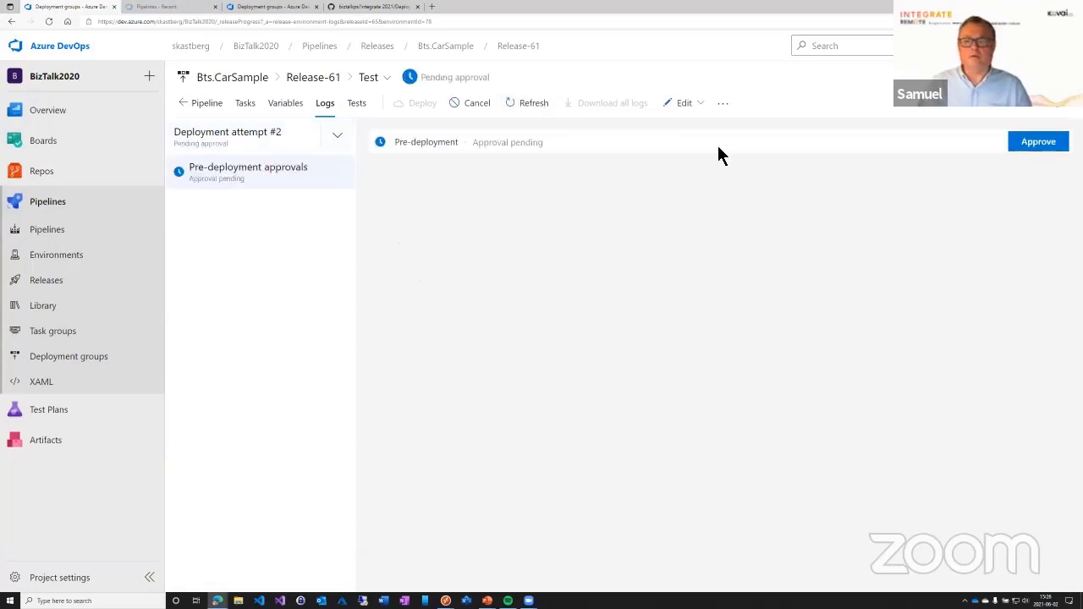
{"action": "left_click", "coordinate": [1044, 144]}
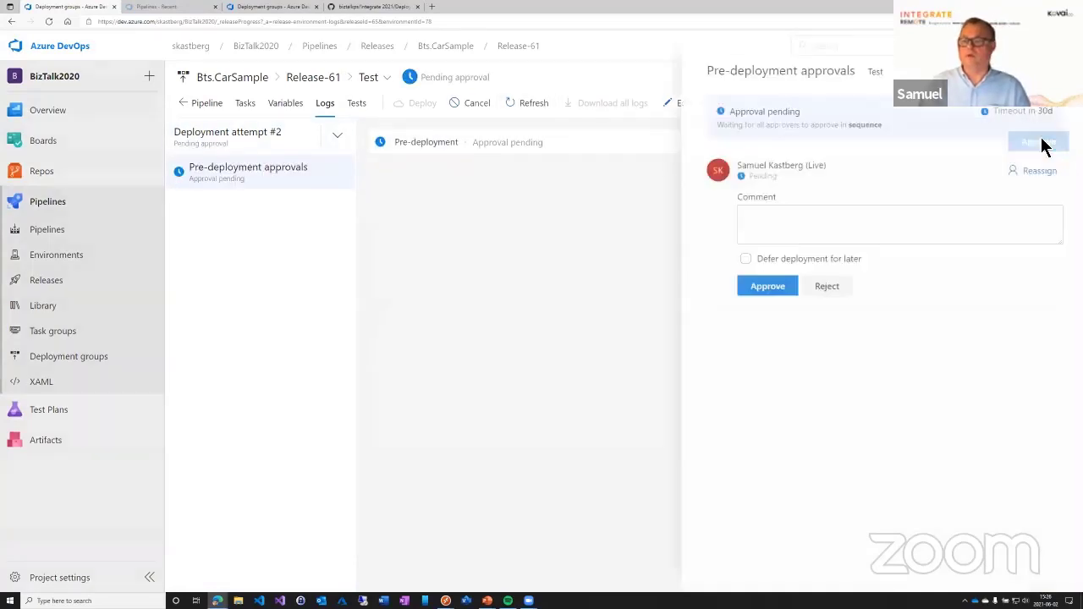
{"action": "left_click", "coordinate": [764, 286]}
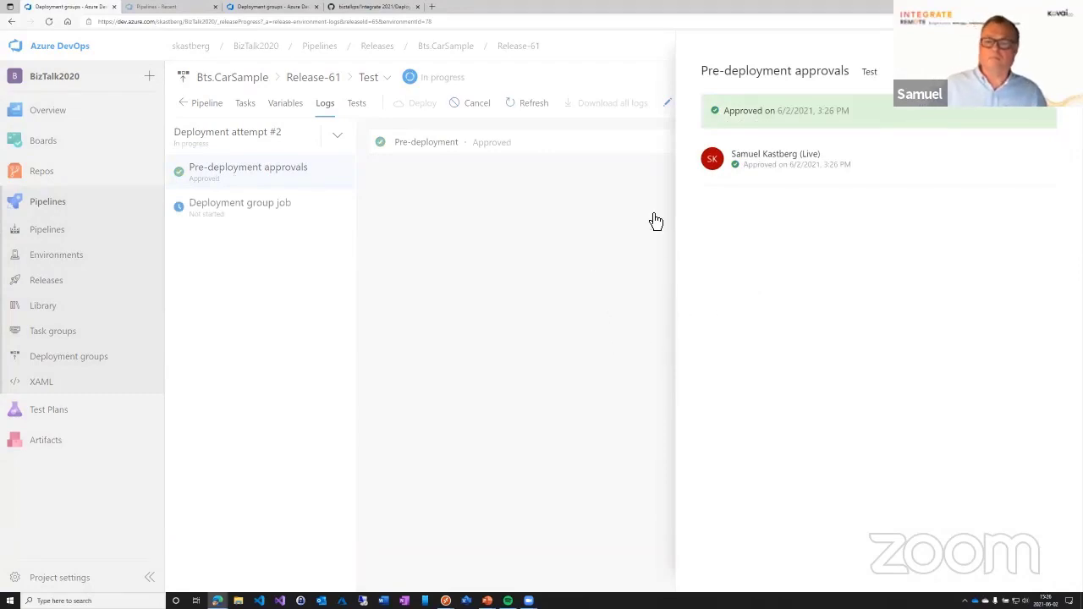
{"action": "key", "text": "Escape"}
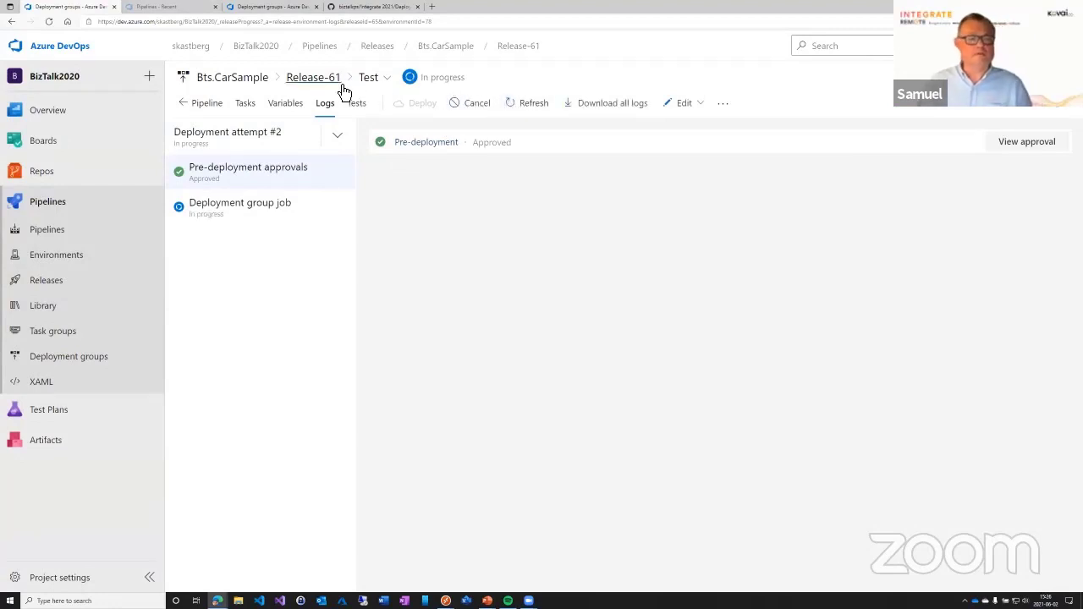
Open the Deployment group job's logs and check the job status of targets BTS002 and BTS001.
{"action": "left_click", "coordinate": [262, 210]}
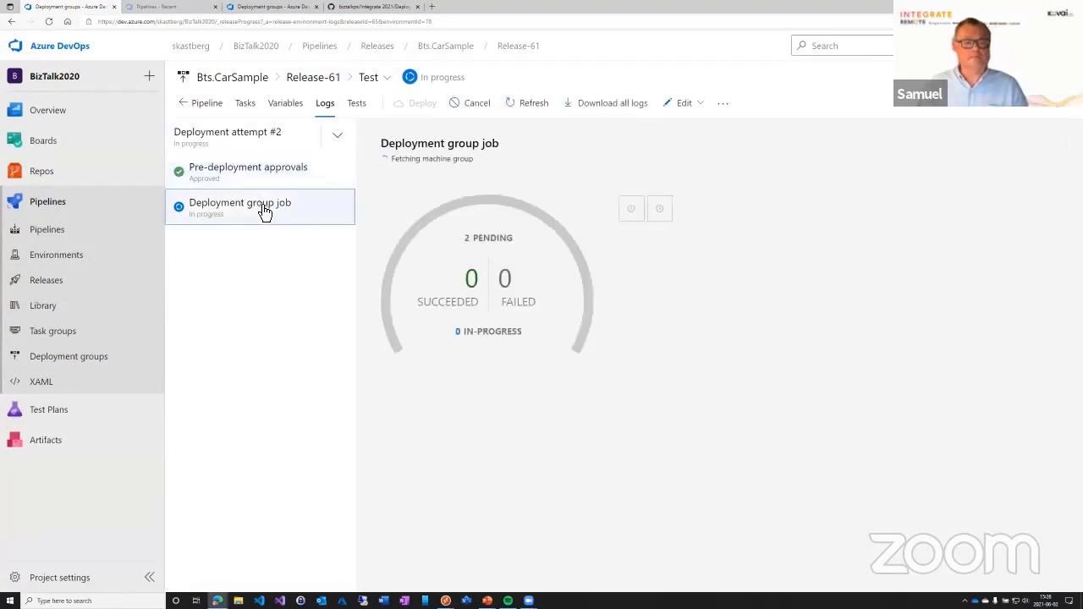
{"action": "left_click", "coordinate": [467, 292]}
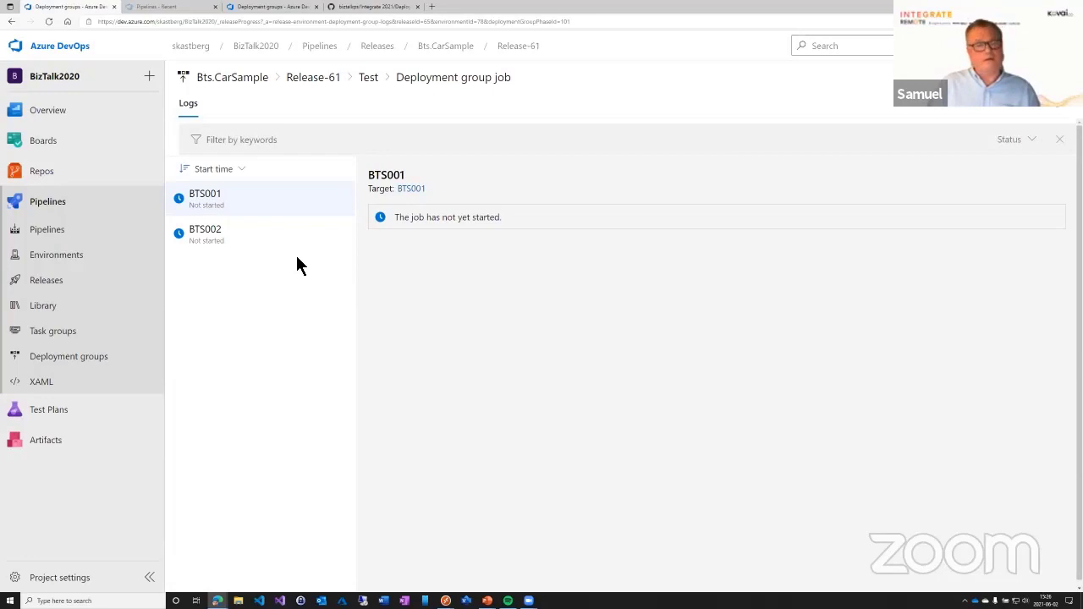
{"action": "left_click", "coordinate": [234, 247]}
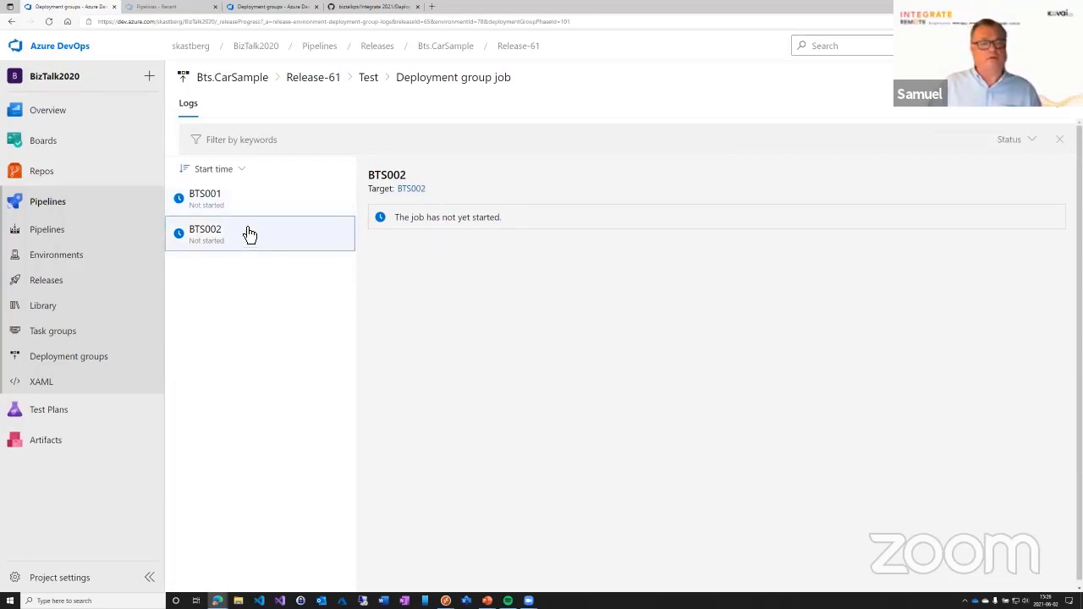
{"action": "left_click", "coordinate": [248, 219]}
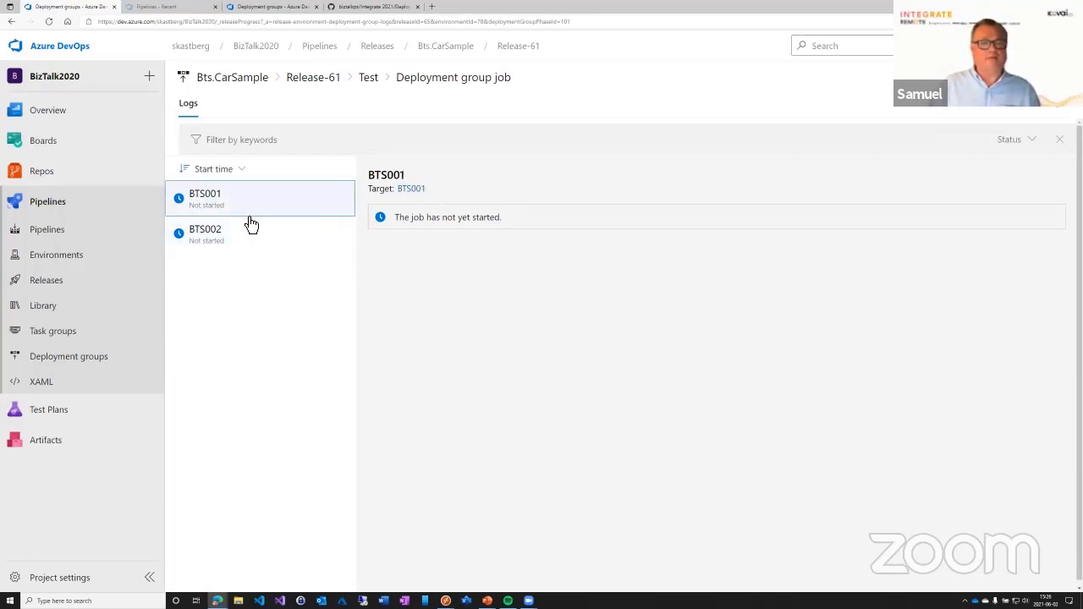